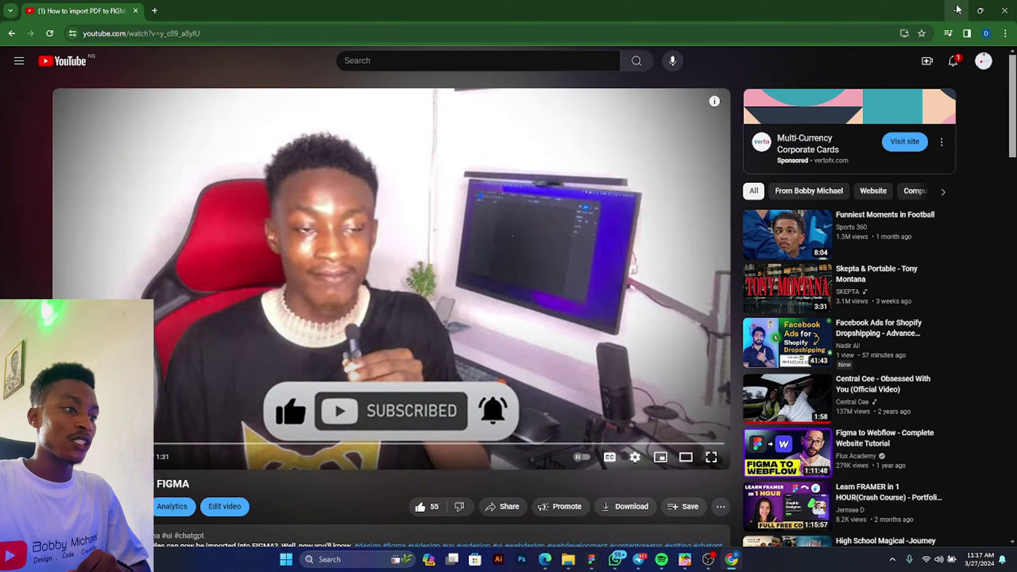
# Step: Open the Bitzsales POS design file from Figma's recents and zoom the canvas out and back in
pyautogui.click(593, 561)
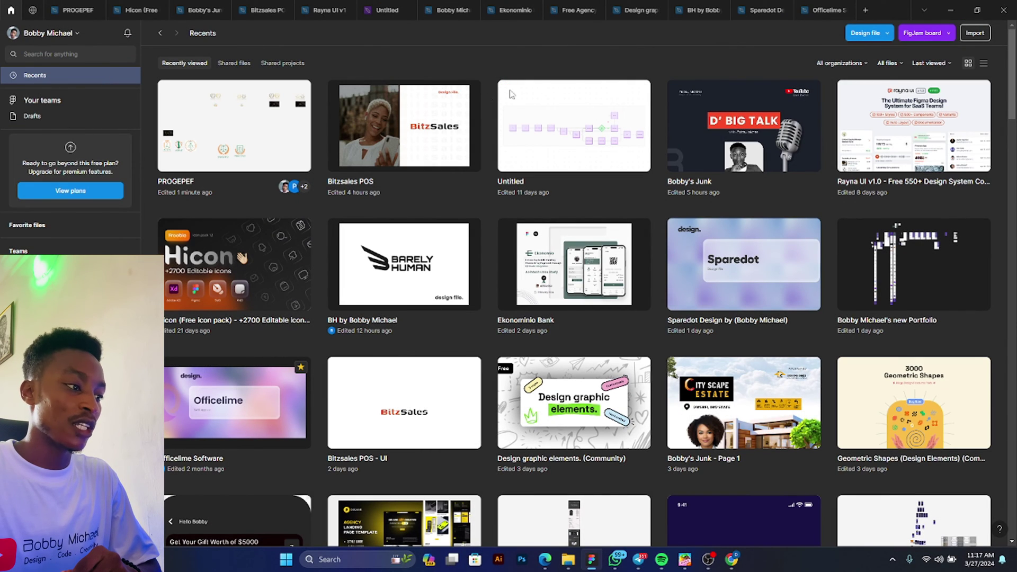
pyautogui.click(446, 137)
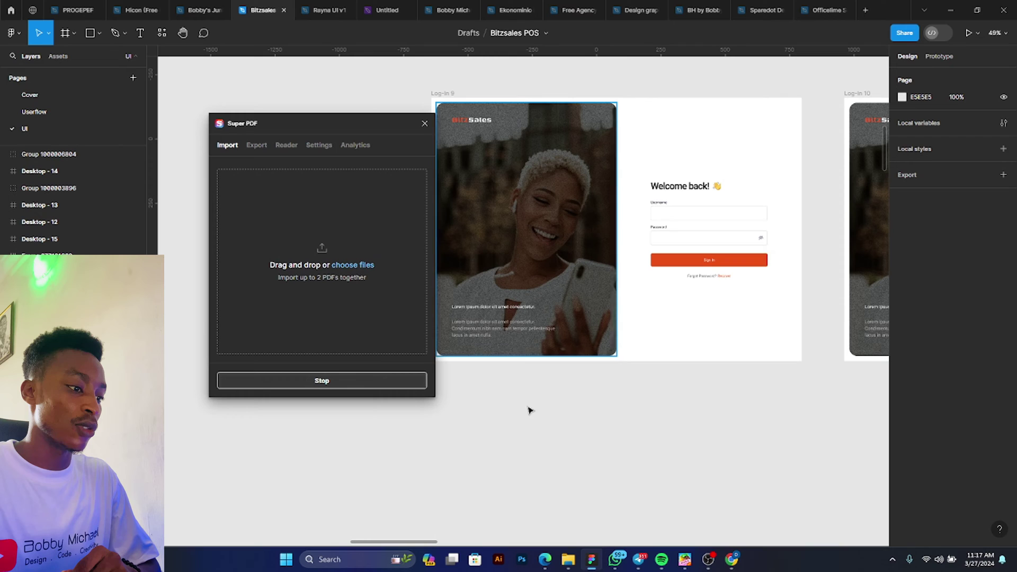
pyautogui.scroll(-5, 666, 411)
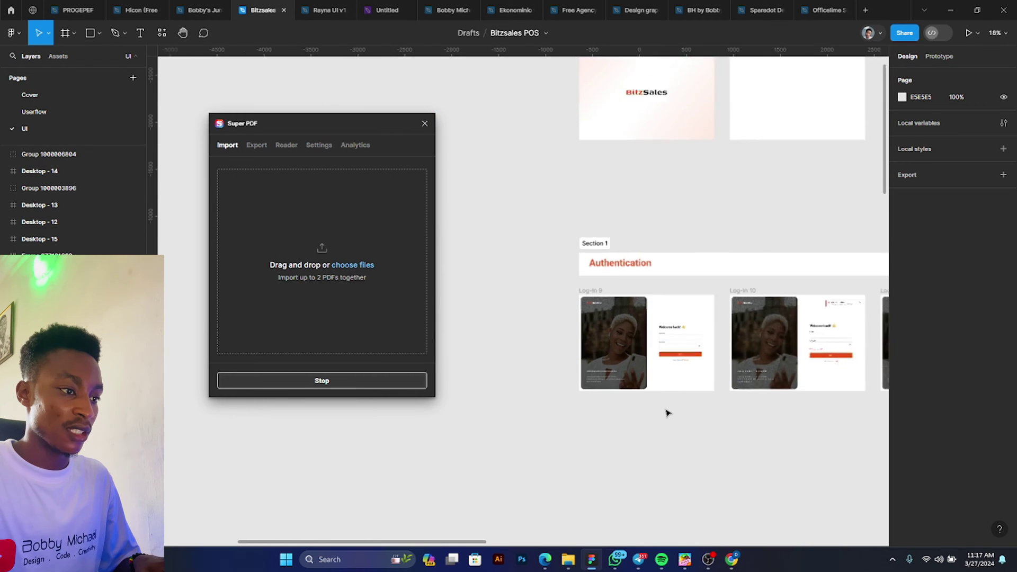
pyautogui.scroll(-5, 667, 413)
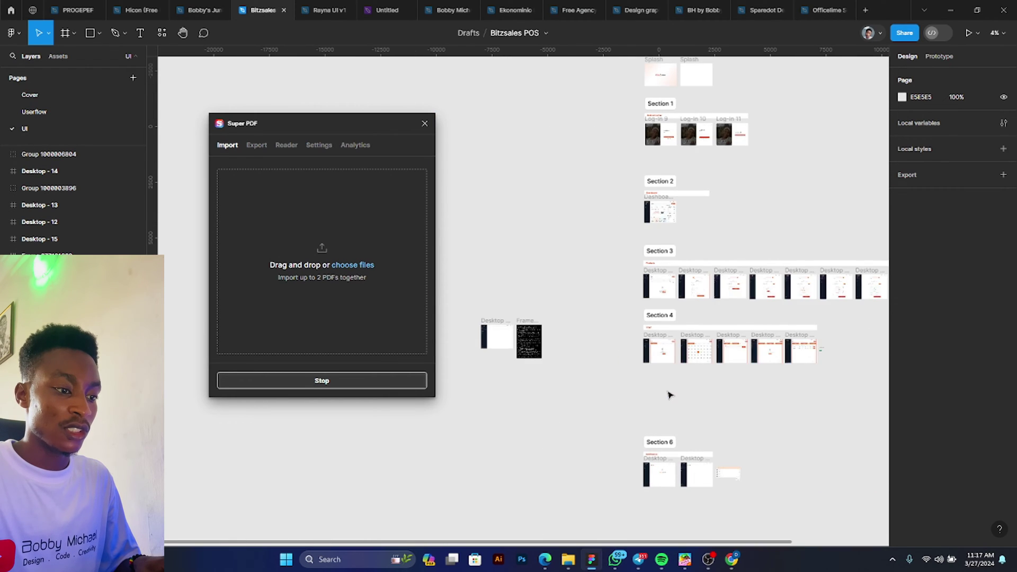
pyautogui.scroll(6, 668, 395)
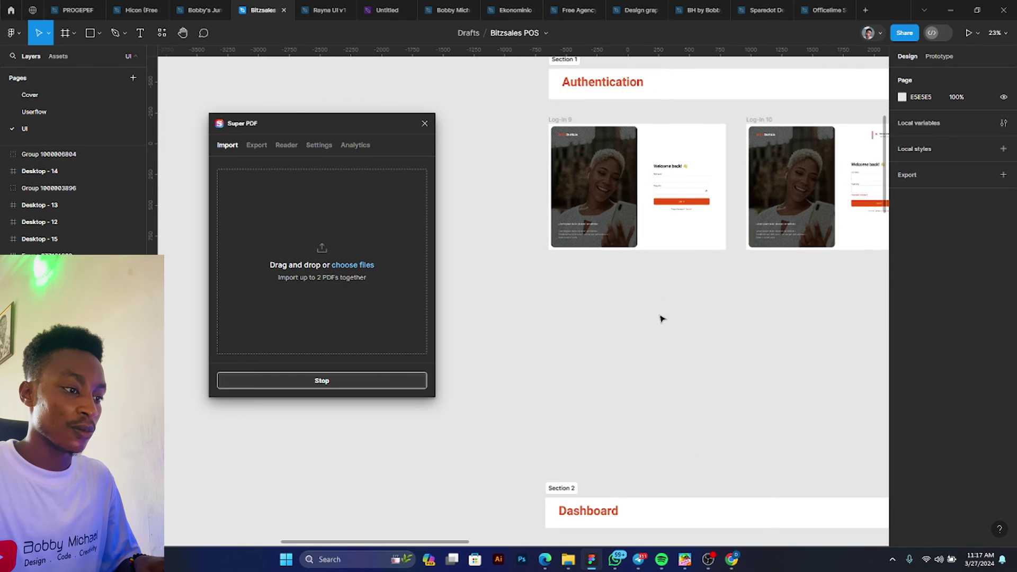
pyautogui.scroll(3, 661, 319)
pyautogui.scroll(-1, 701, 211)
pyautogui.scroll(1, 514, 141)
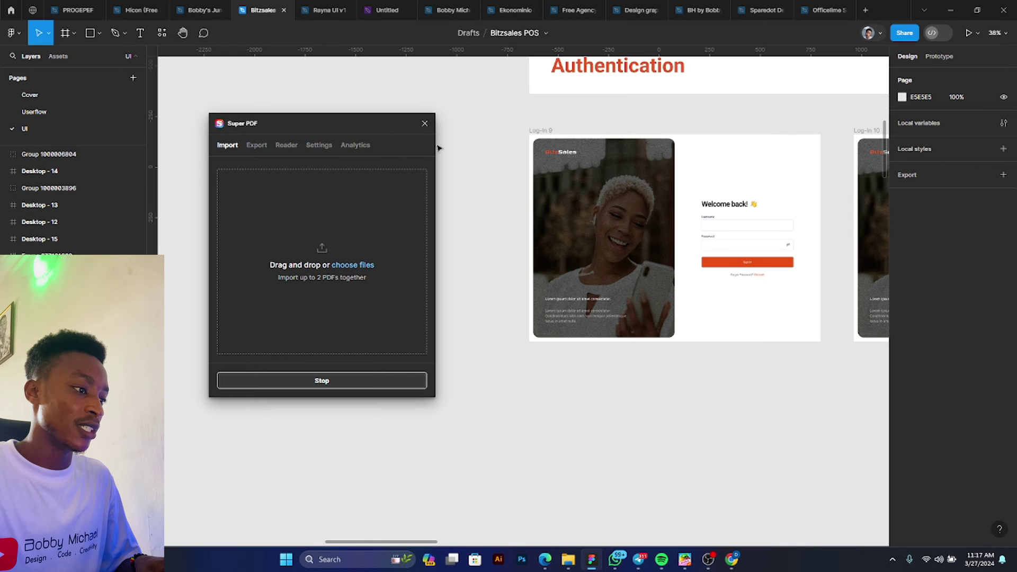
# Step: Close Super PDF and relaunch it from Recents in the Plugins list
pyautogui.click(427, 126)
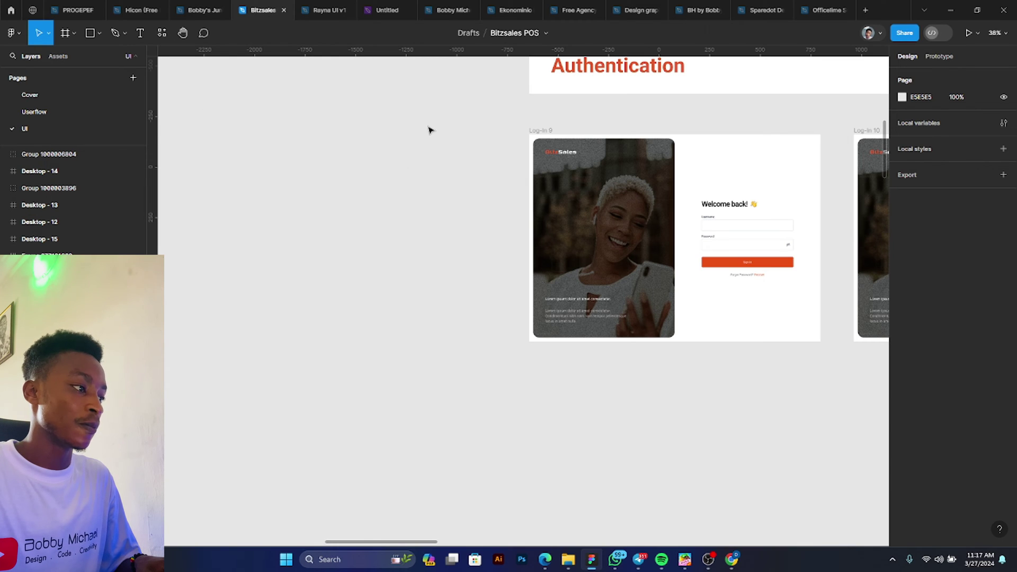
pyautogui.click(168, 34)
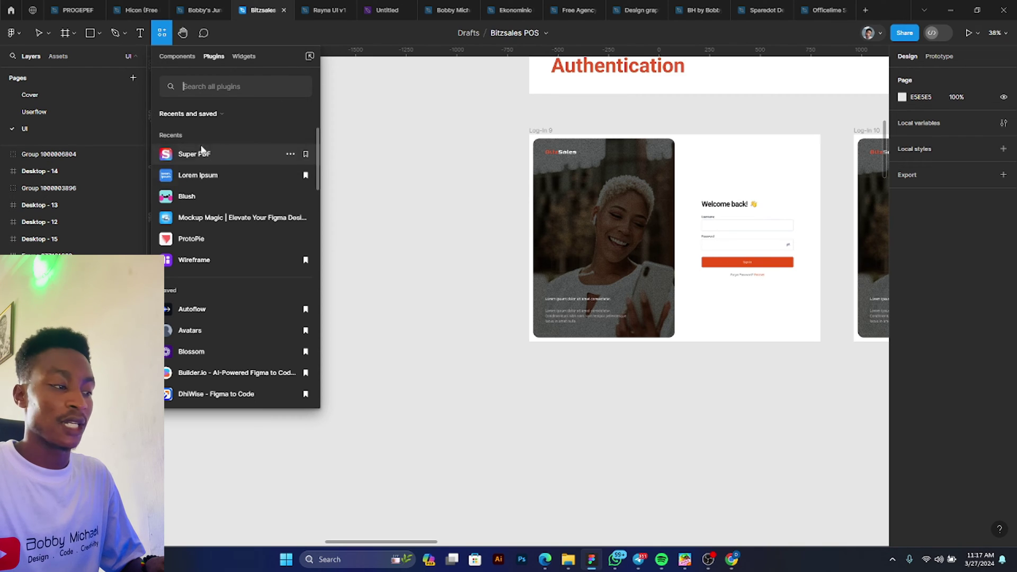
pyautogui.click(234, 154)
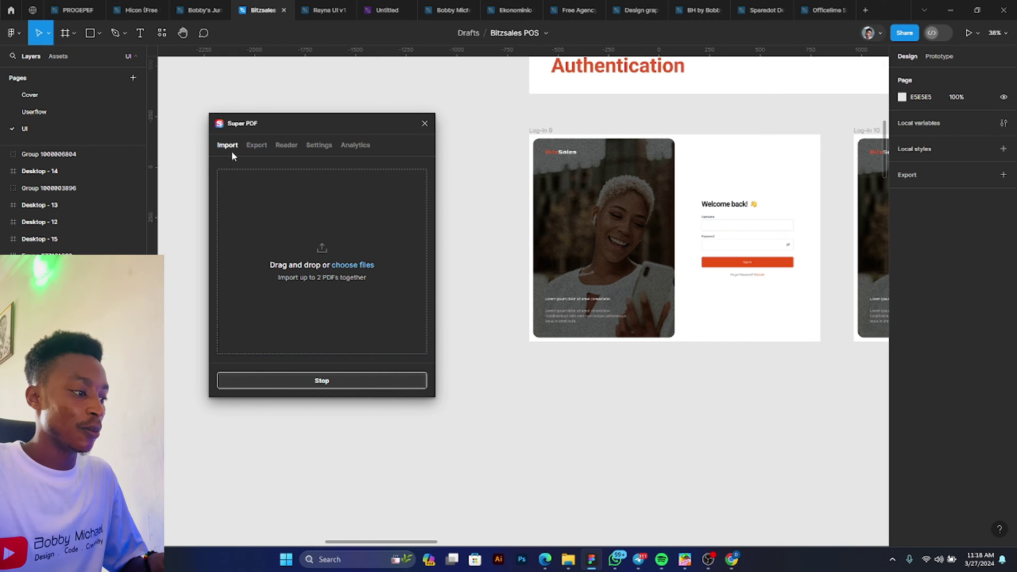
pyautogui.click(257, 147)
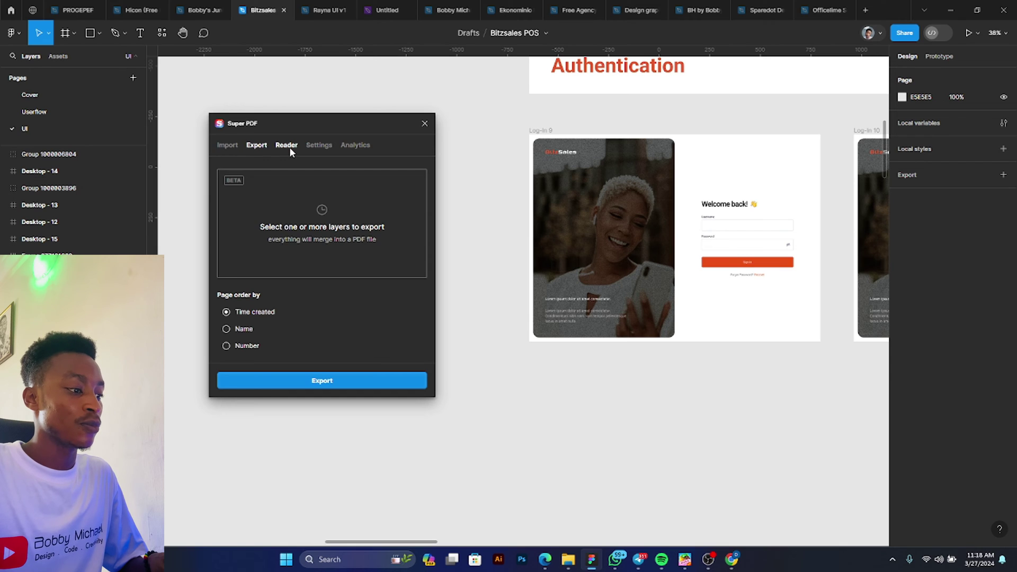
pyautogui.click(293, 148)
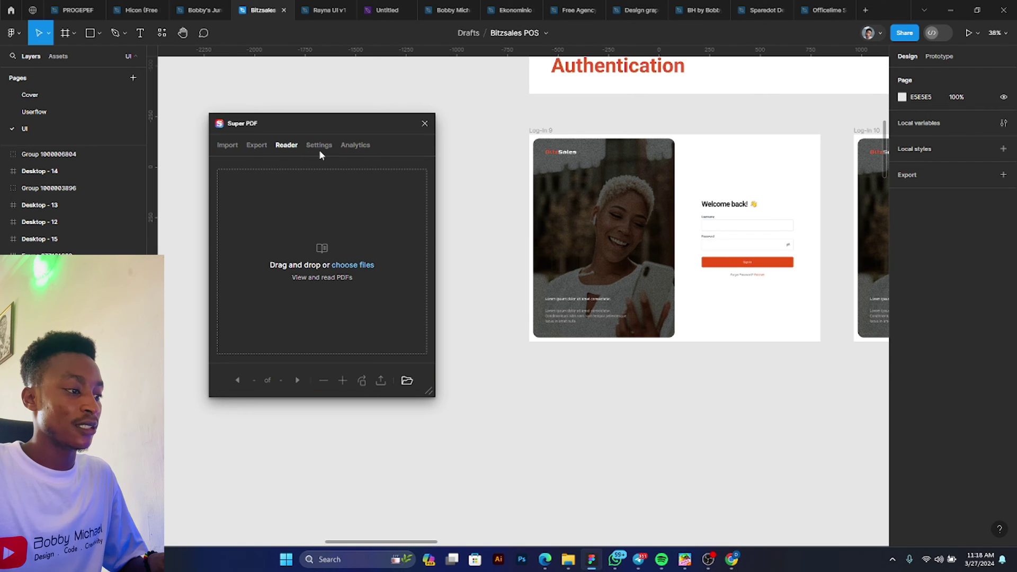
pyautogui.click(319, 147)
pyautogui.click(353, 148)
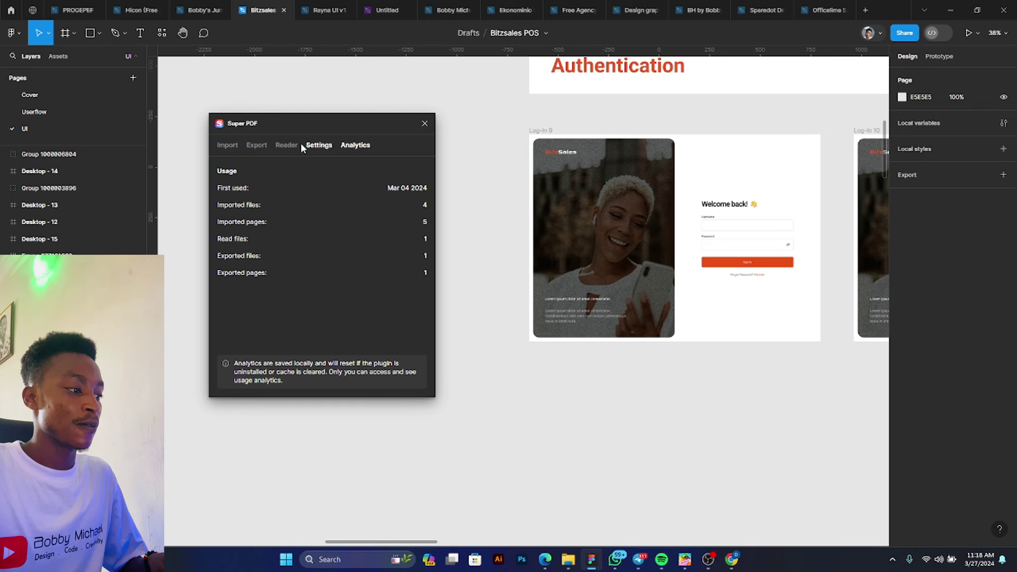
pyautogui.click(236, 146)
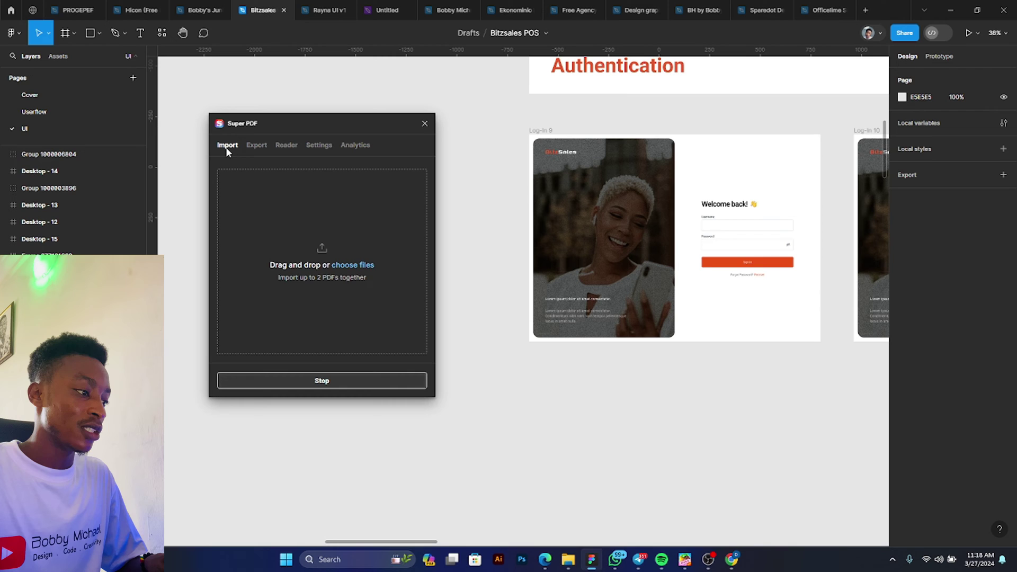
# Step: Import the Court File PDF through Super PDF and move its frame onto empty canvas
pyautogui.click(565, 560)
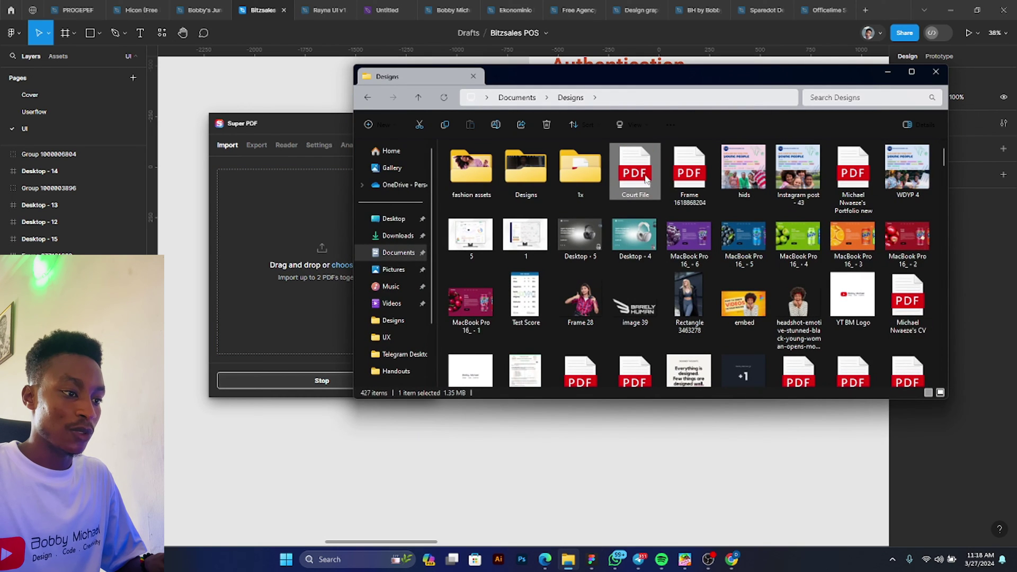
pyautogui.moveTo(429, 142); pyautogui.dragTo(303, 228)
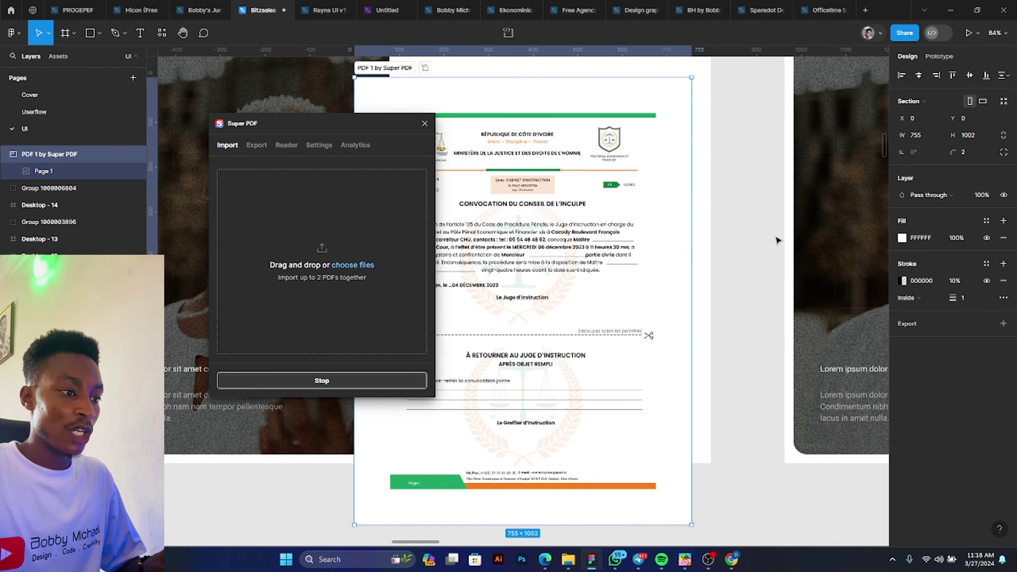
pyautogui.keyDown('ctrl'); pyautogui.scroll(-5, 777, 240); pyautogui.keyUp('ctrl')
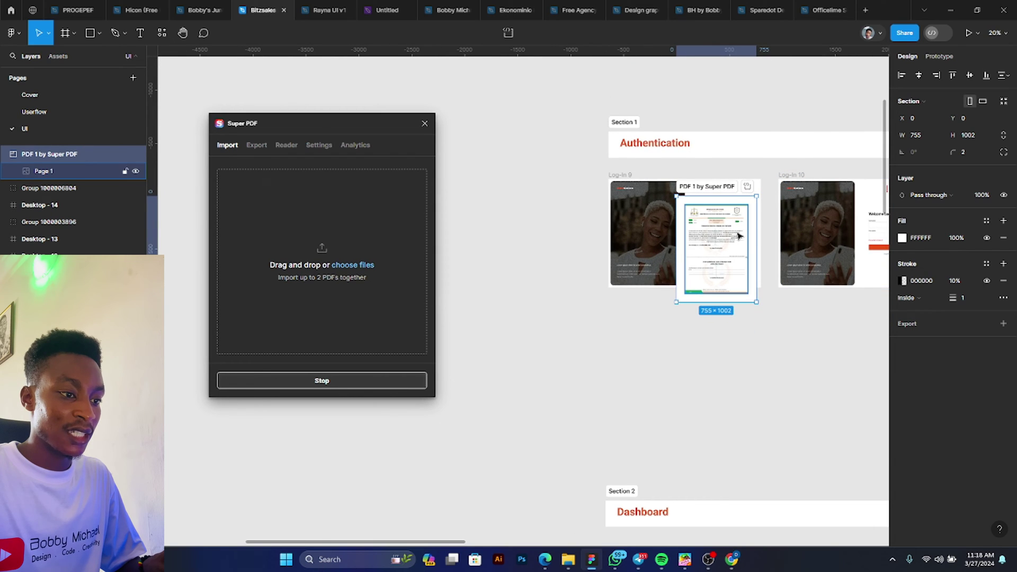
pyautogui.moveTo(739, 235)
pyautogui.mouseDown()
pyautogui.moveTo(557, 209)
pyautogui.moveTo(579, 227)
pyautogui.moveTo(736, 234)
pyautogui.mouseUp()
pyautogui.click(706, 348)
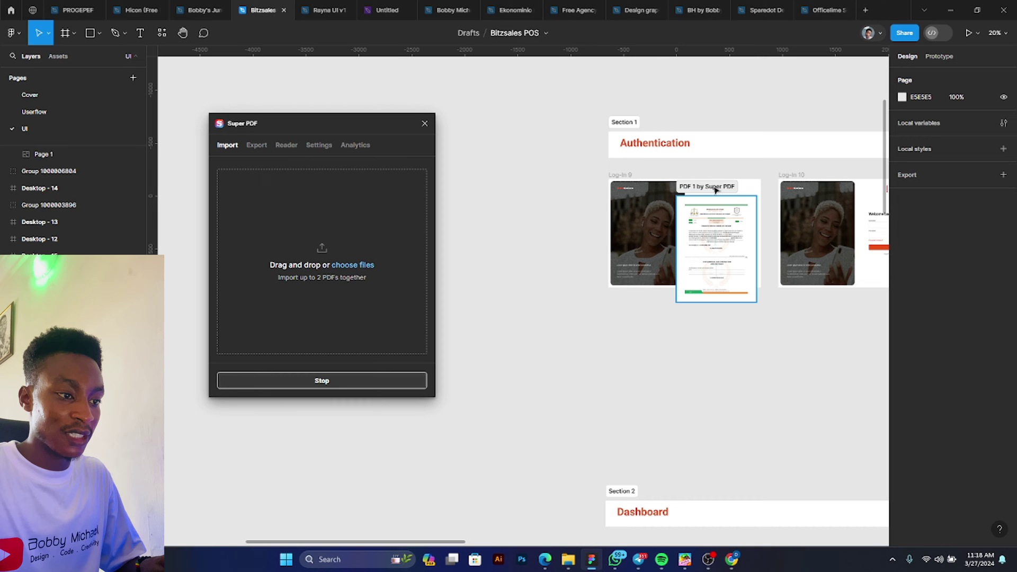
pyautogui.moveTo(715, 190); pyautogui.dragTo(533, 281)
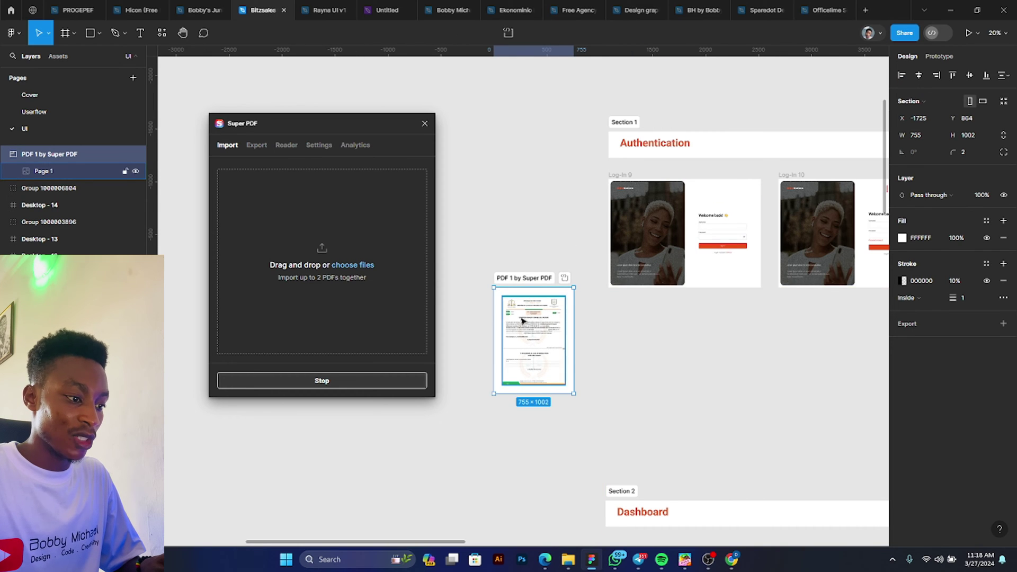
# Step: Zoom in and select the Page 1 image and the PDF 1 by Super PDF frame, then deselect
pyautogui.scroll(6, 522, 320)
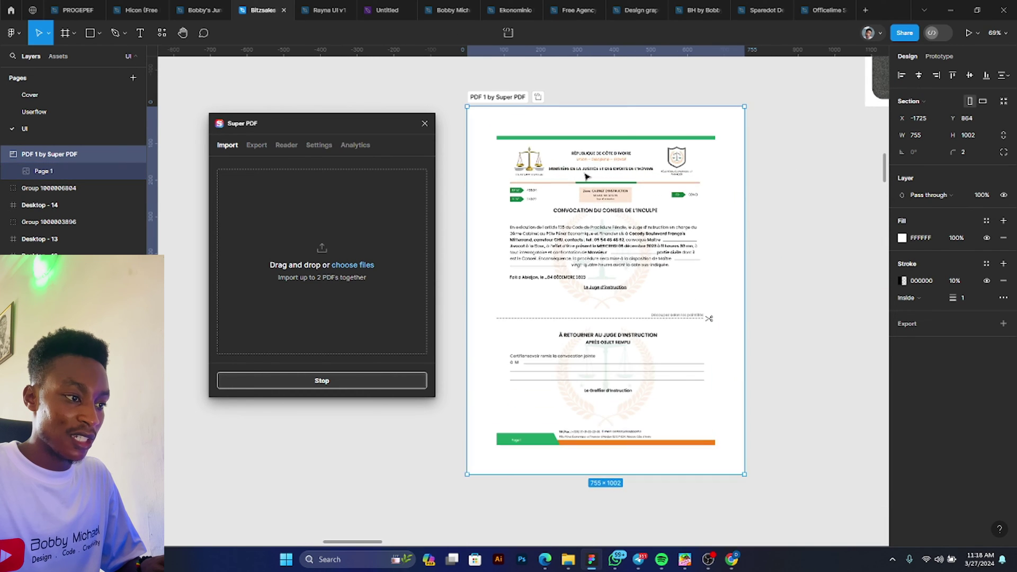
pyautogui.scroll(1, 586, 176)
pyautogui.click(548, 219)
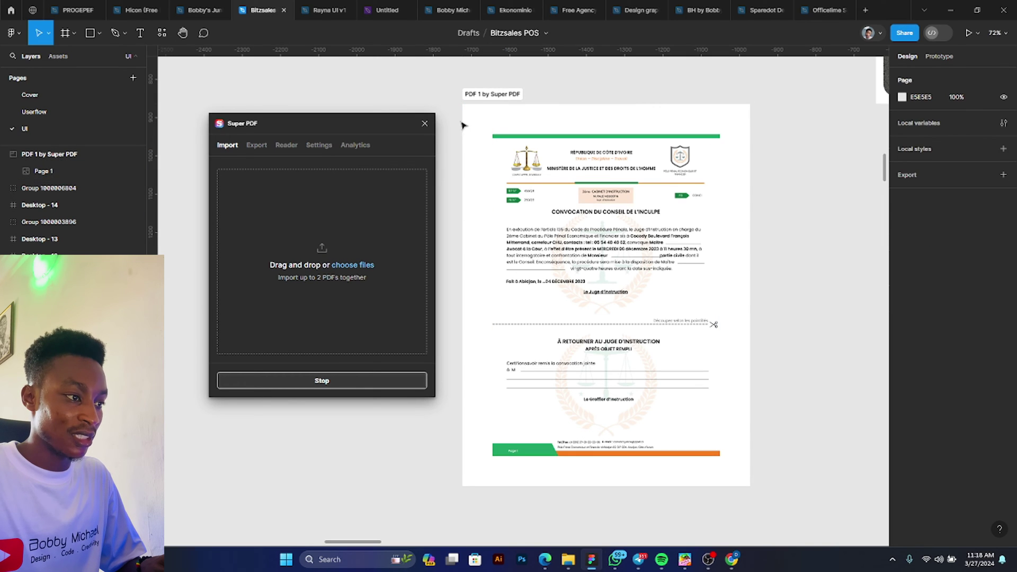
pyautogui.click(485, 100)
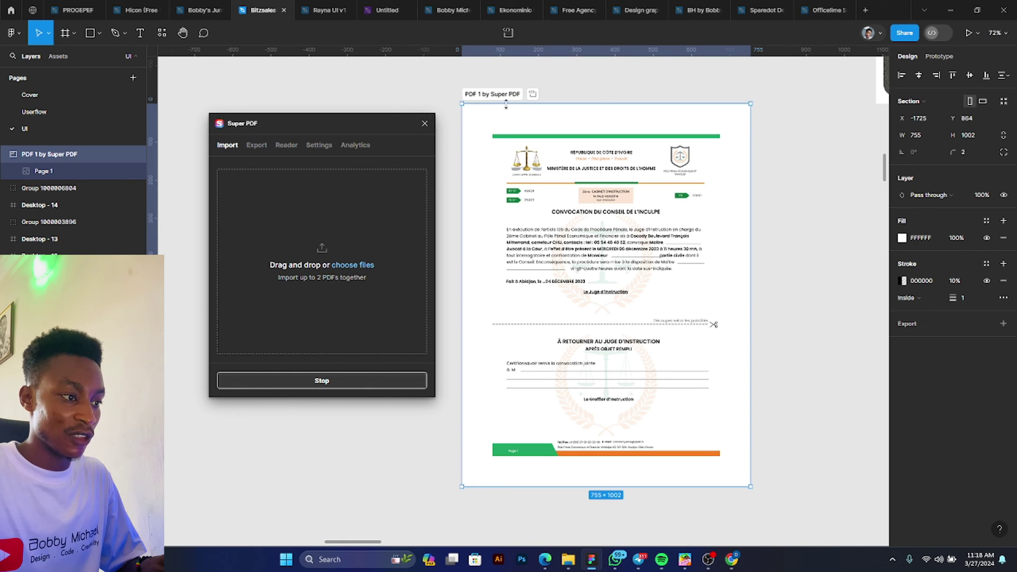
pyautogui.click(771, 279)
pyautogui.scroll(2, 606, 424)
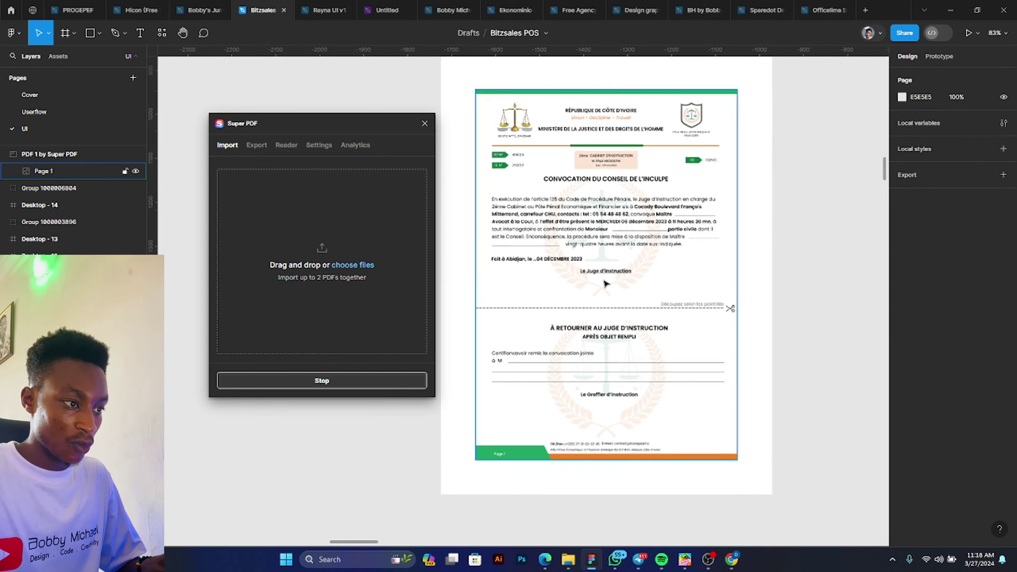
pyautogui.scroll(1, 606, 284)
pyautogui.scroll(-3, 606, 284)
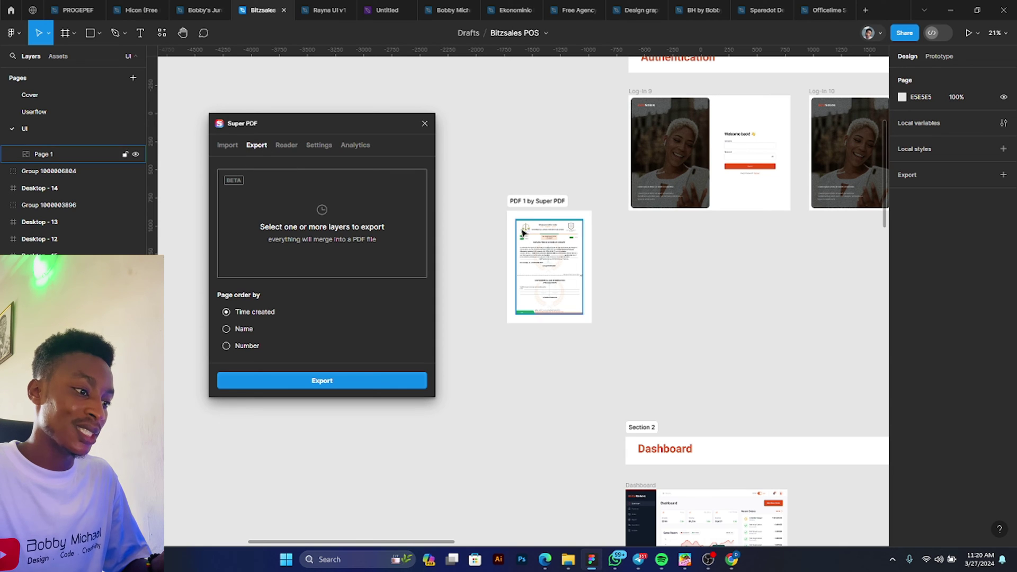
# Step: Choose the Log-In 9 frame for PDF export and switch Super PDF to its Reader tab
pyautogui.click(644, 95)
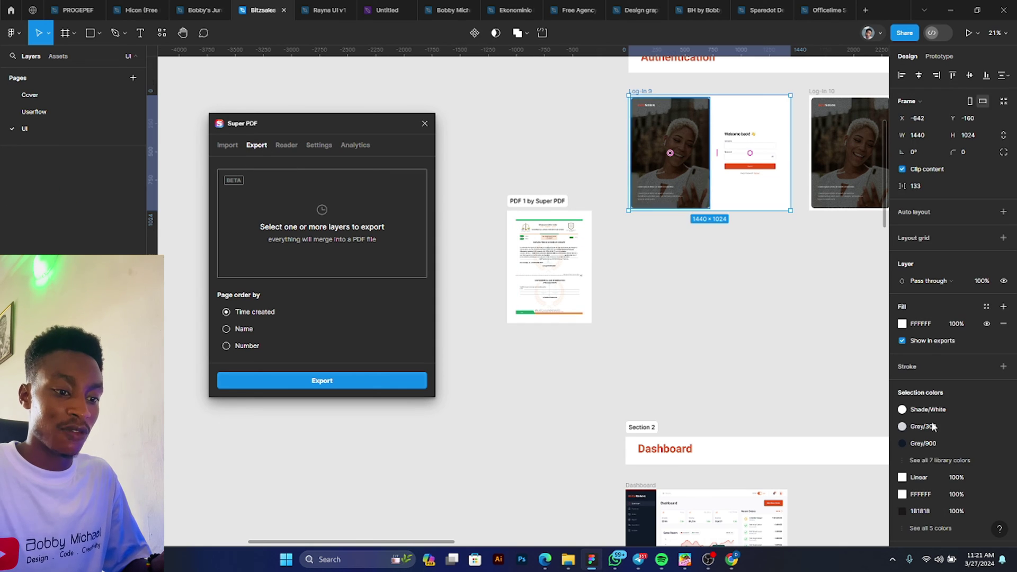
pyautogui.scroll(-1, 968, 487)
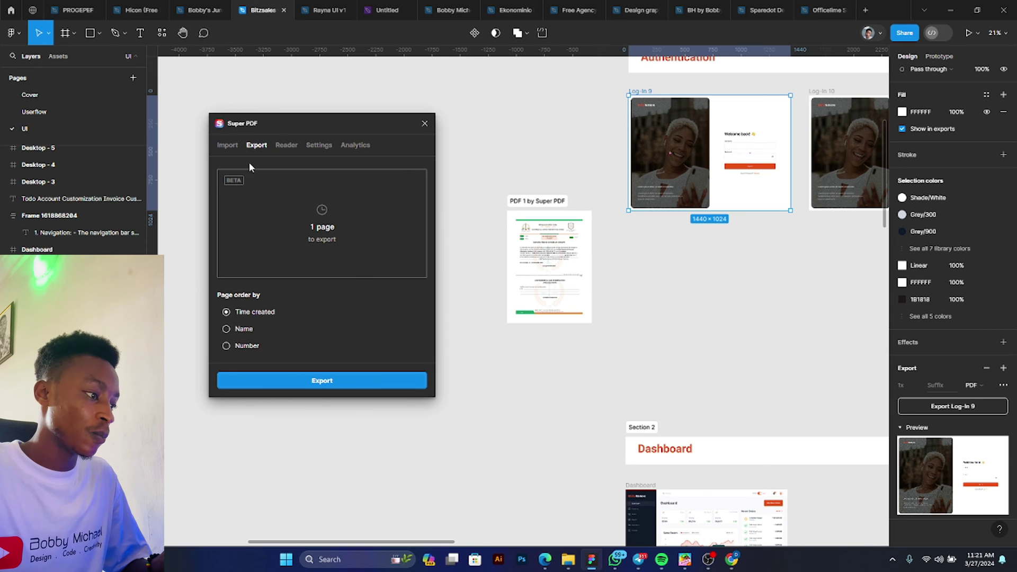
pyautogui.click(287, 145)
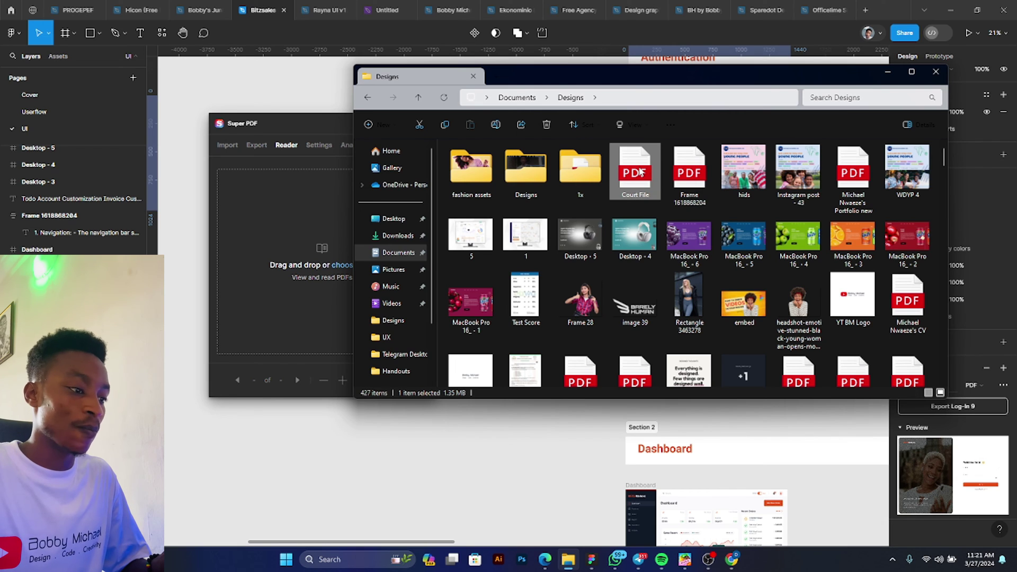
# Step: Drop the Court File PDF into Super PDF's reader, zoom its page in and out, then deselect
pyautogui.moveTo(642, 181); pyautogui.dragTo(331, 259)
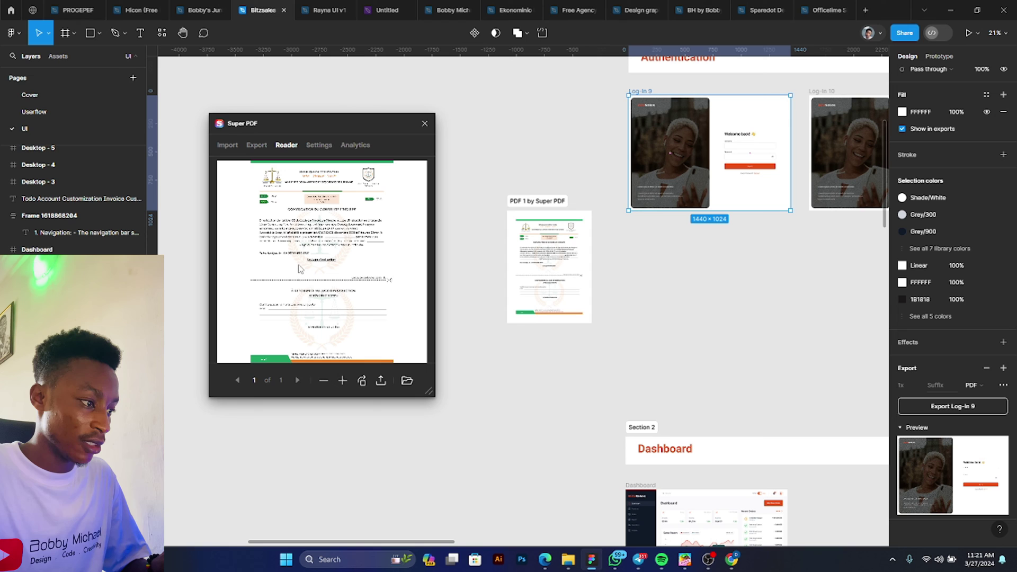
pyautogui.click(343, 382)
pyautogui.click(343, 382)
pyautogui.click(343, 382)
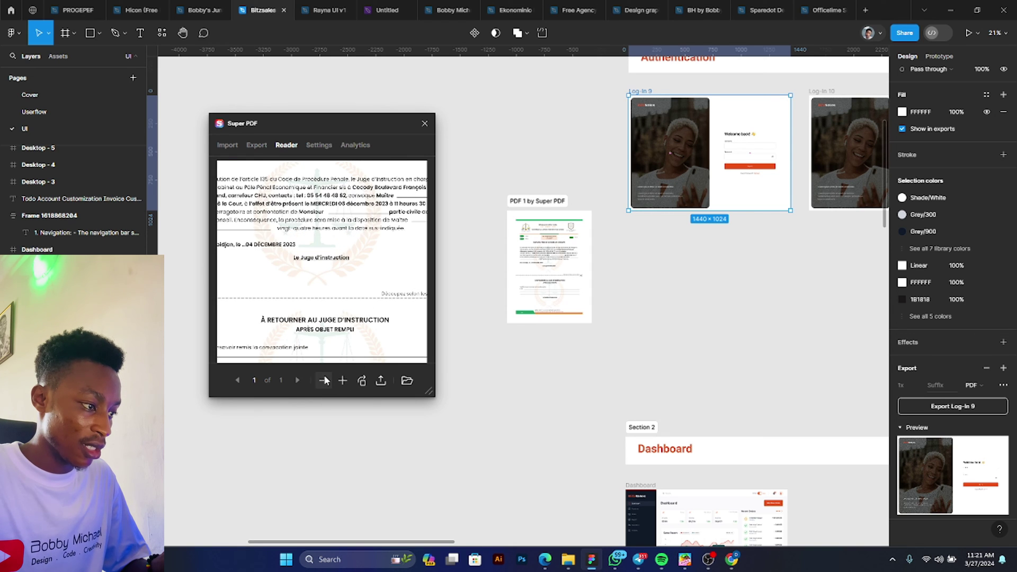
pyautogui.click(323, 381)
pyautogui.click(324, 381)
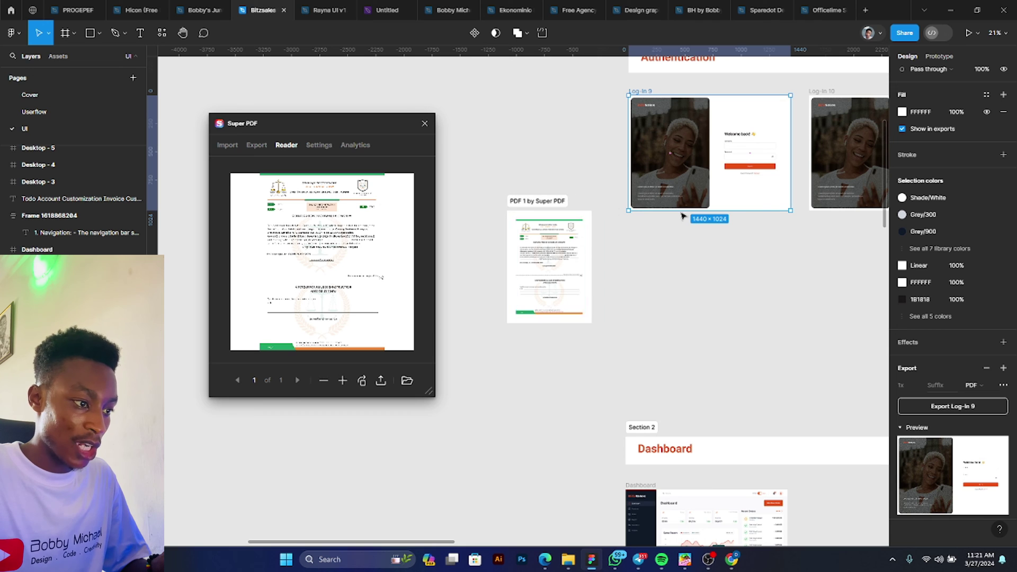
pyautogui.click(618, 286)
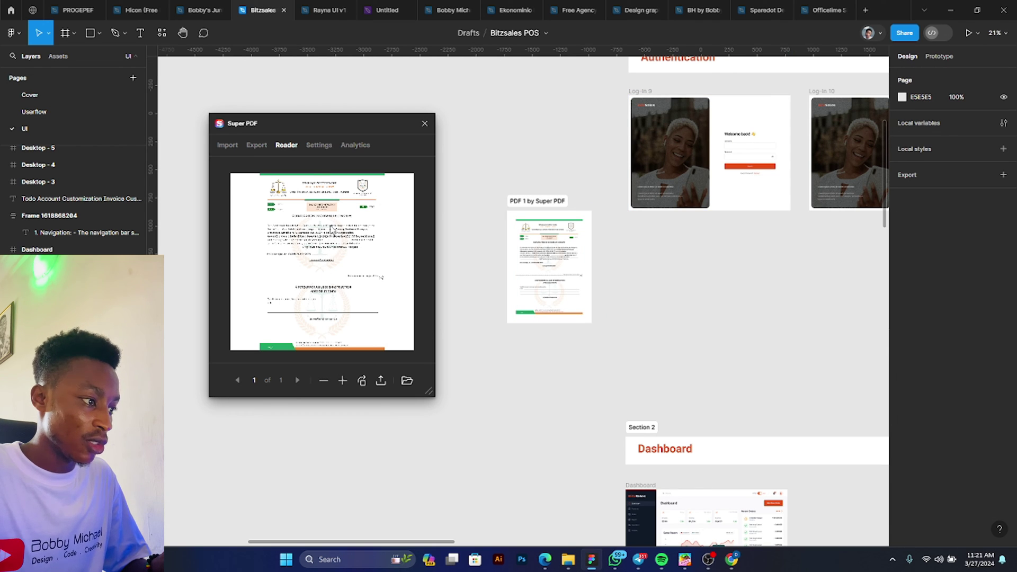
# Step: Check Super PDF's settings, keeping quality at Super resolution, glance at Analytics, and return to Settings
pyautogui.click(319, 146)
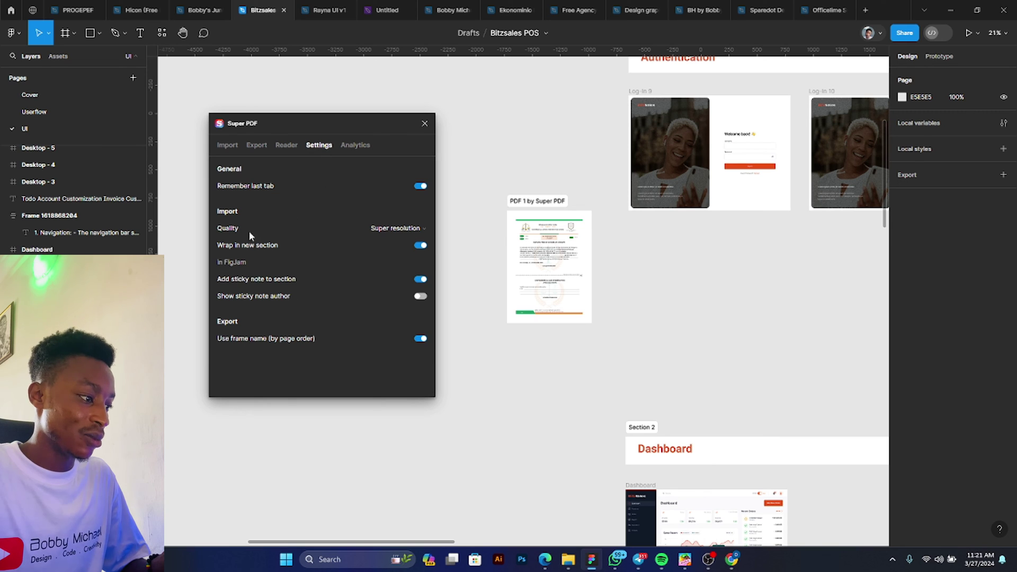
pyautogui.click(402, 228)
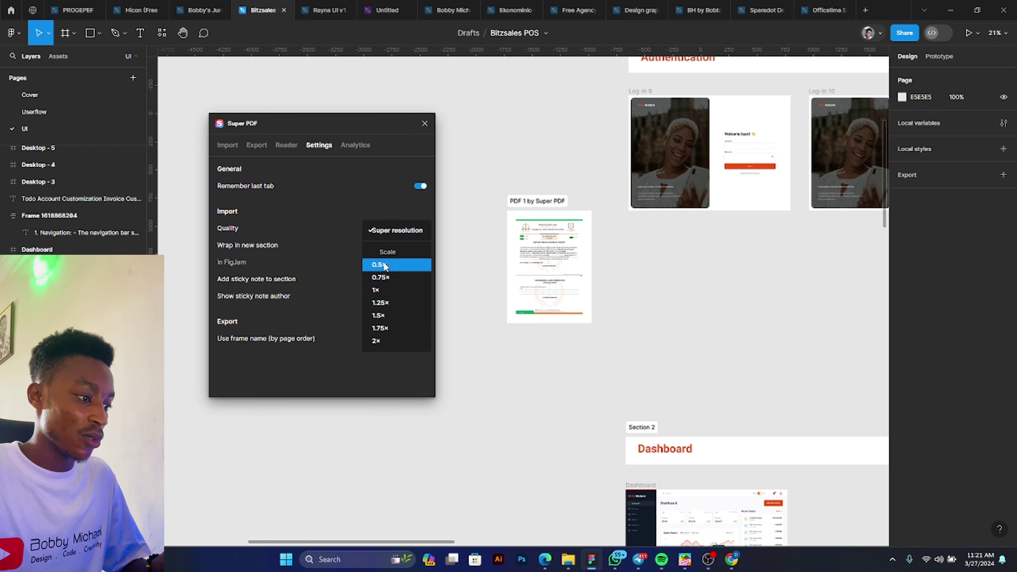
pyautogui.click(297, 189)
pyautogui.click(350, 145)
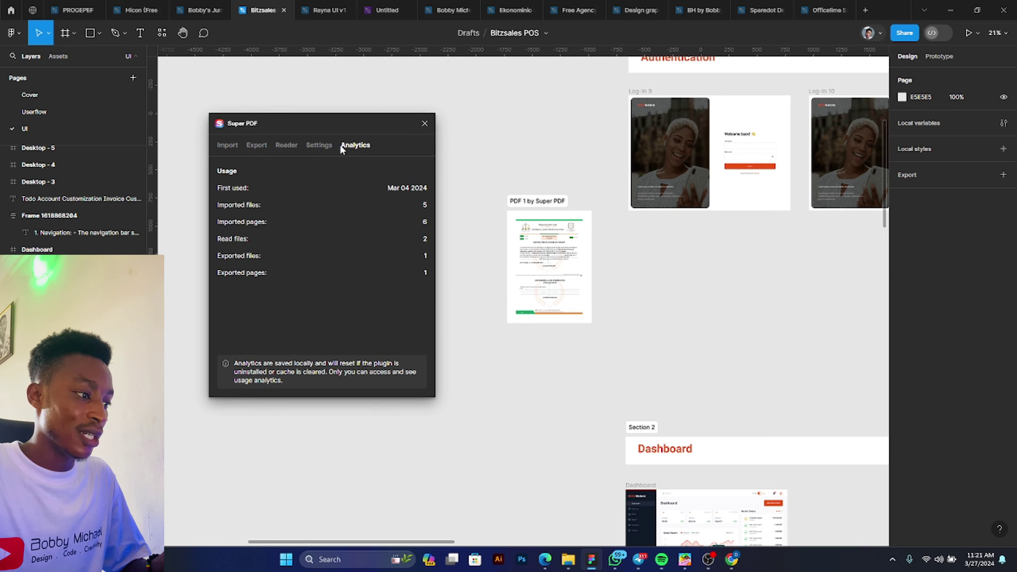
pyautogui.click(318, 145)
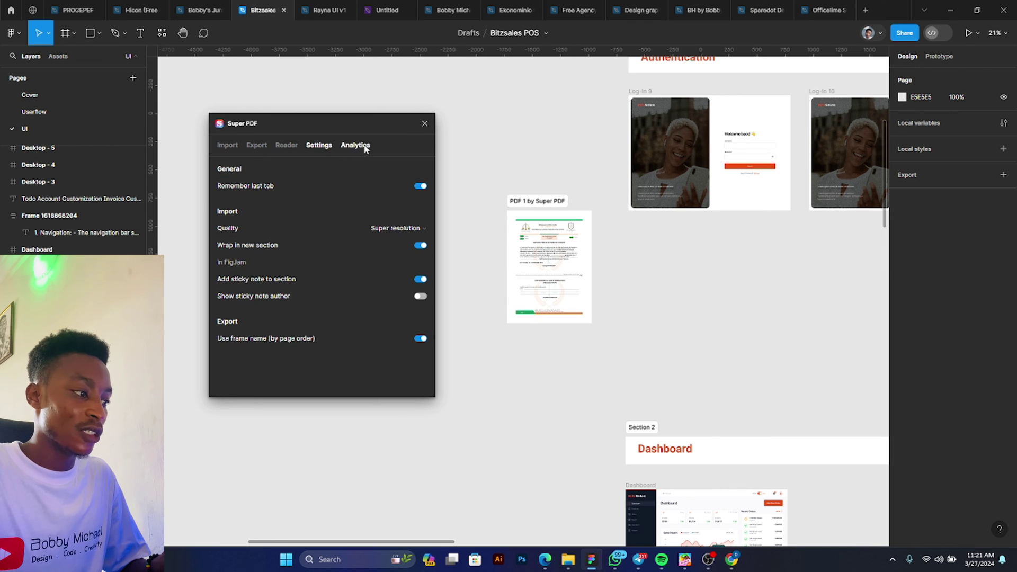